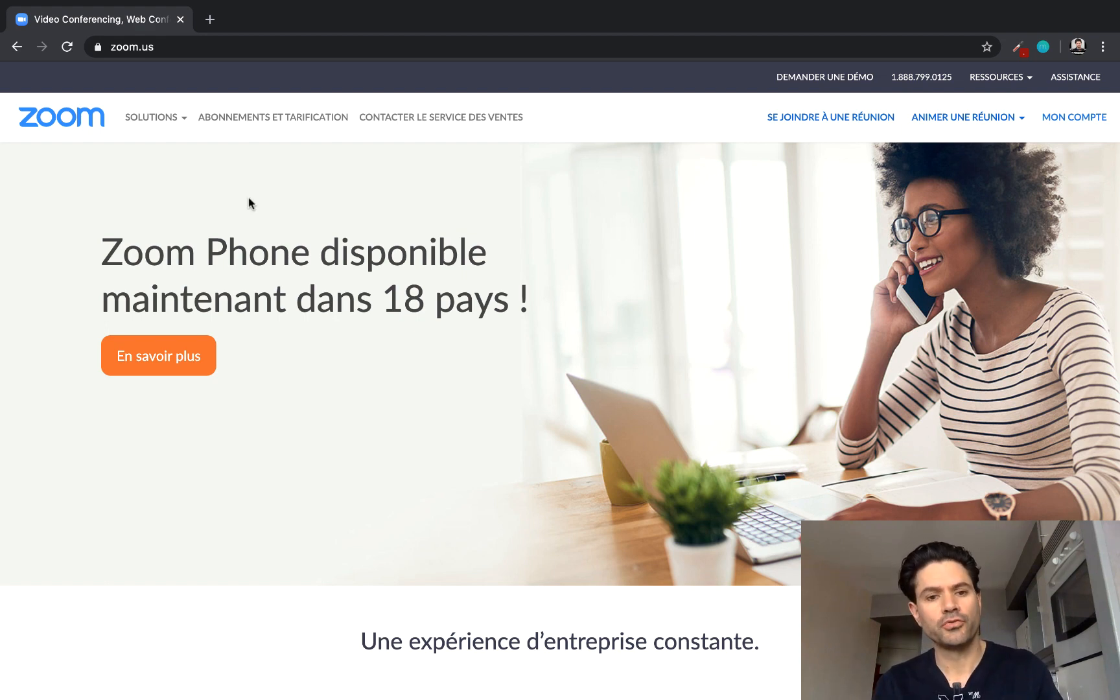
Step: Go to the account's meeting settings and search the page for "redi"
{"action": "left_click", "coordinate": [1069, 119]}
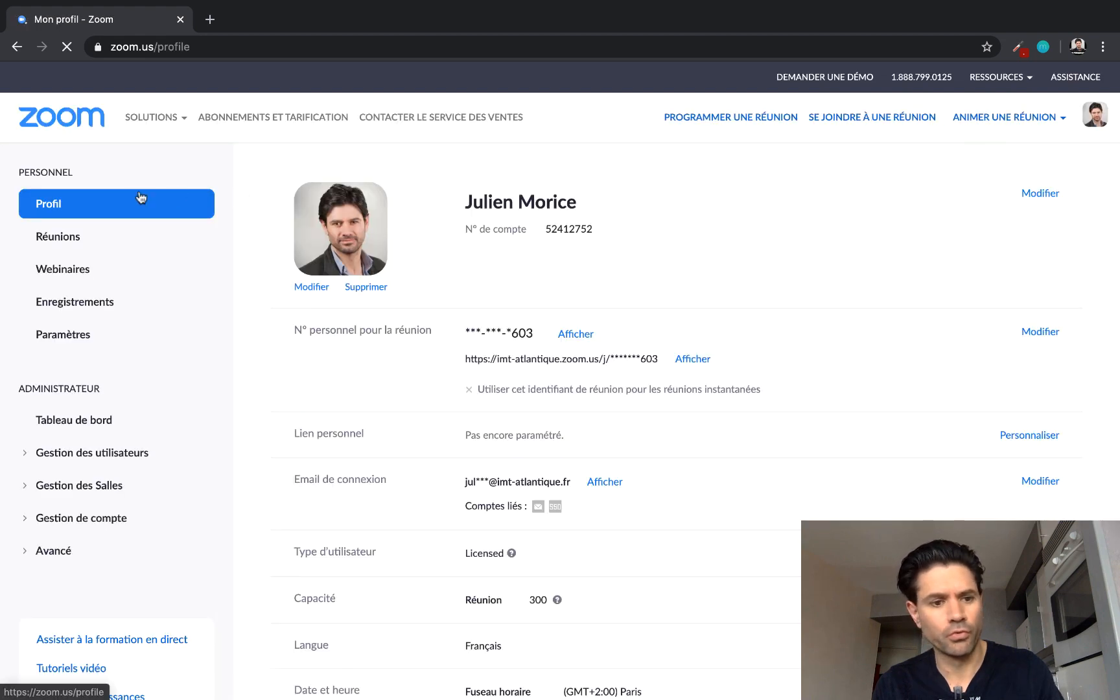
{"action": "left_click", "coordinate": [60, 339]}
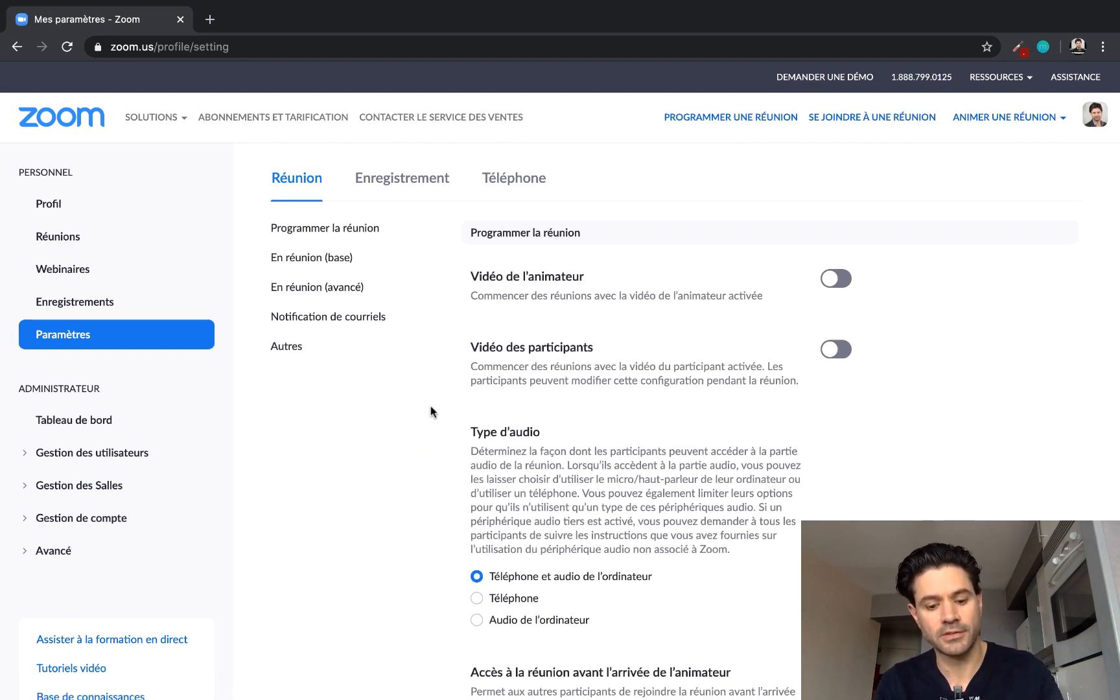
{"action": "key", "text": "super+f"}
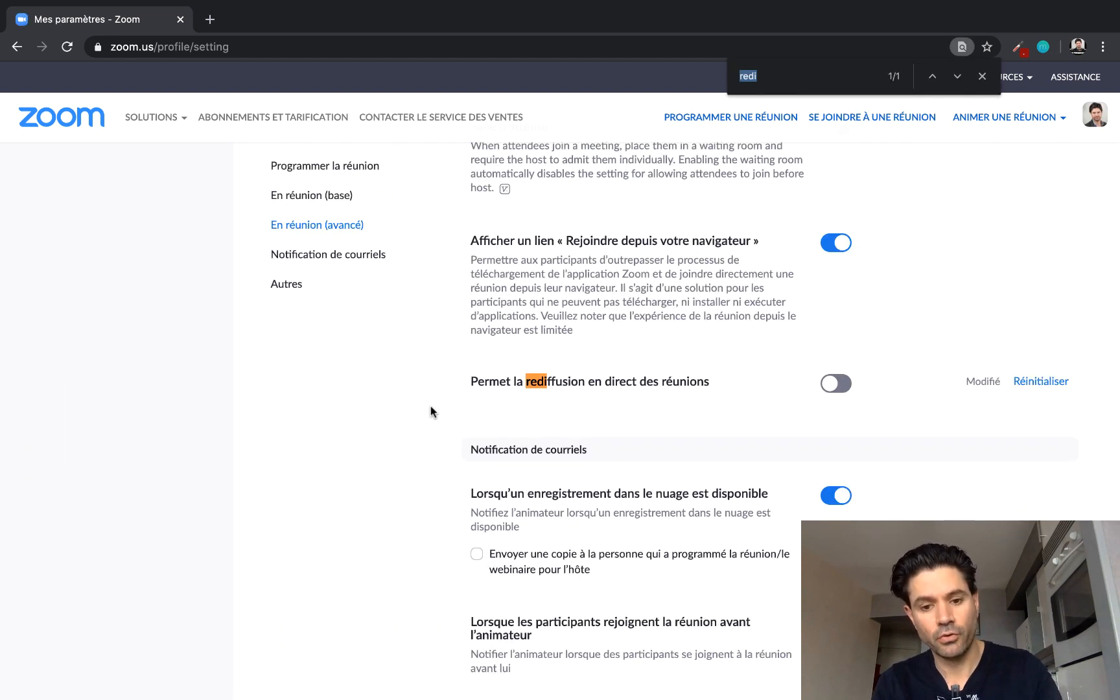
{"action": "type", "text": "redi"}
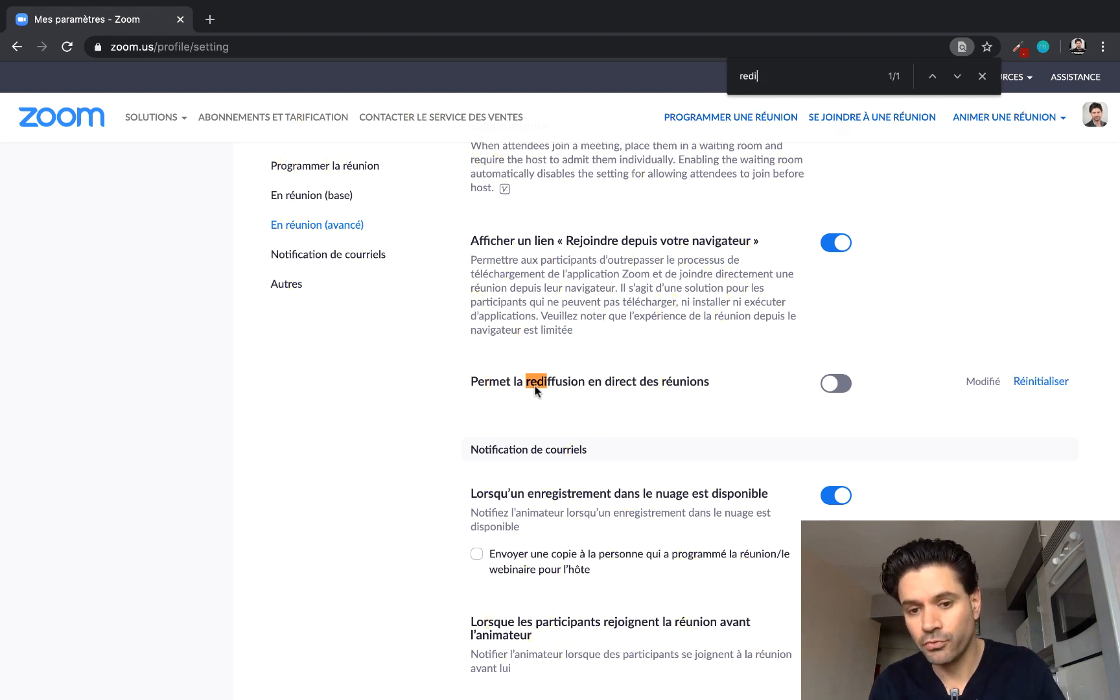
Step: Enable live streaming of meetings with YouTube as the allowed service and save the setting
{"action": "left_click", "coordinate": [845, 386]}
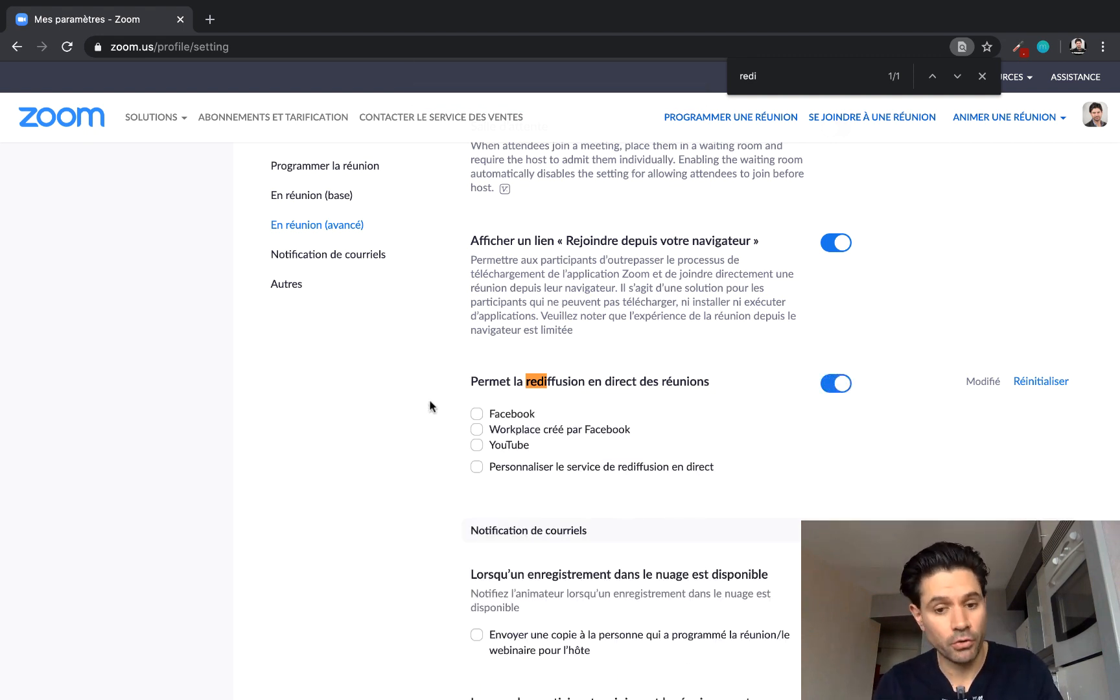
{"action": "left_click", "coordinate": [477, 446]}
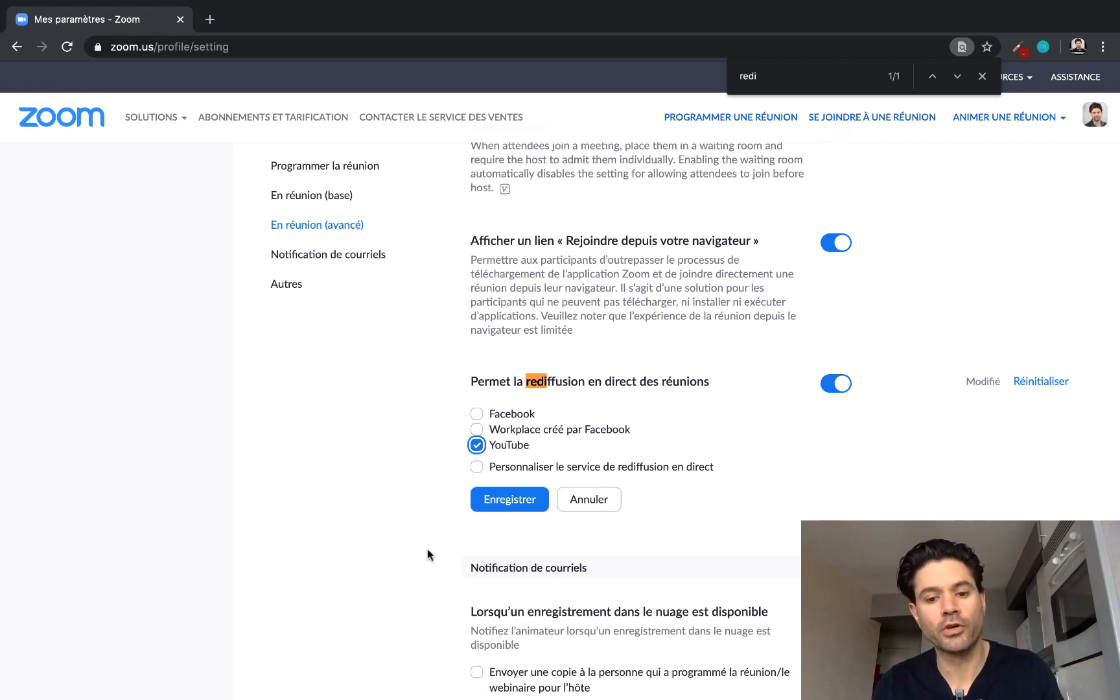
{"action": "left_click", "coordinate": [493, 496]}
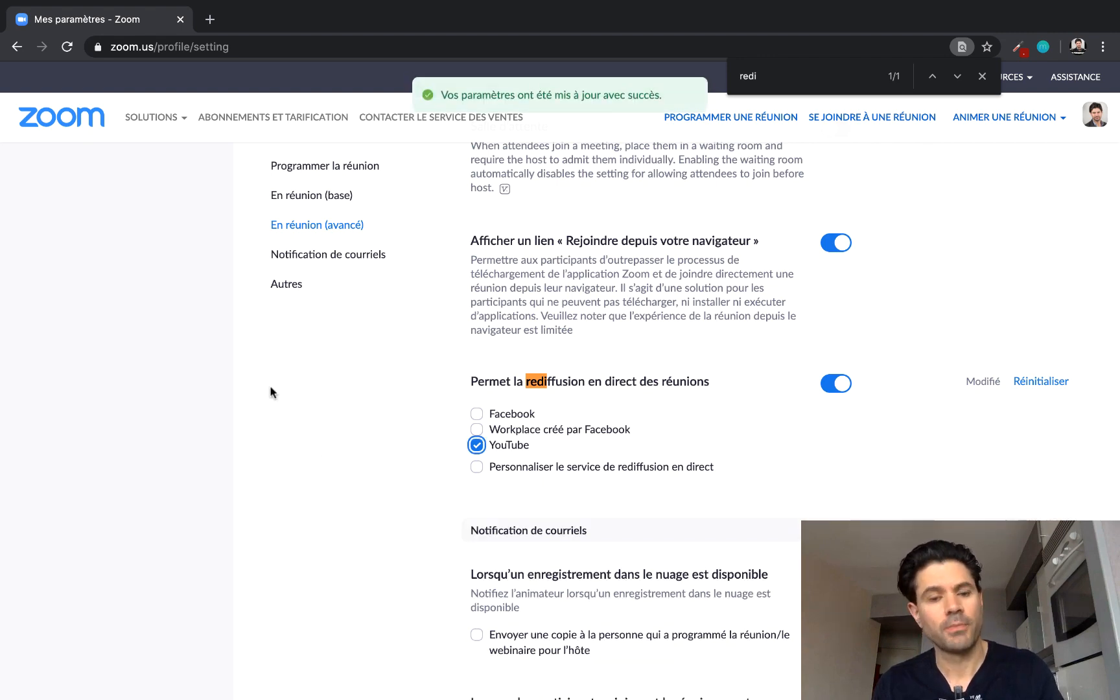
Step: Schedule a new meeting titled "Ma réunion" with the default options and save it
{"action": "scroll", "coordinate": [270, 392], "scroll_direction": "up", "scroll_amount": 10}
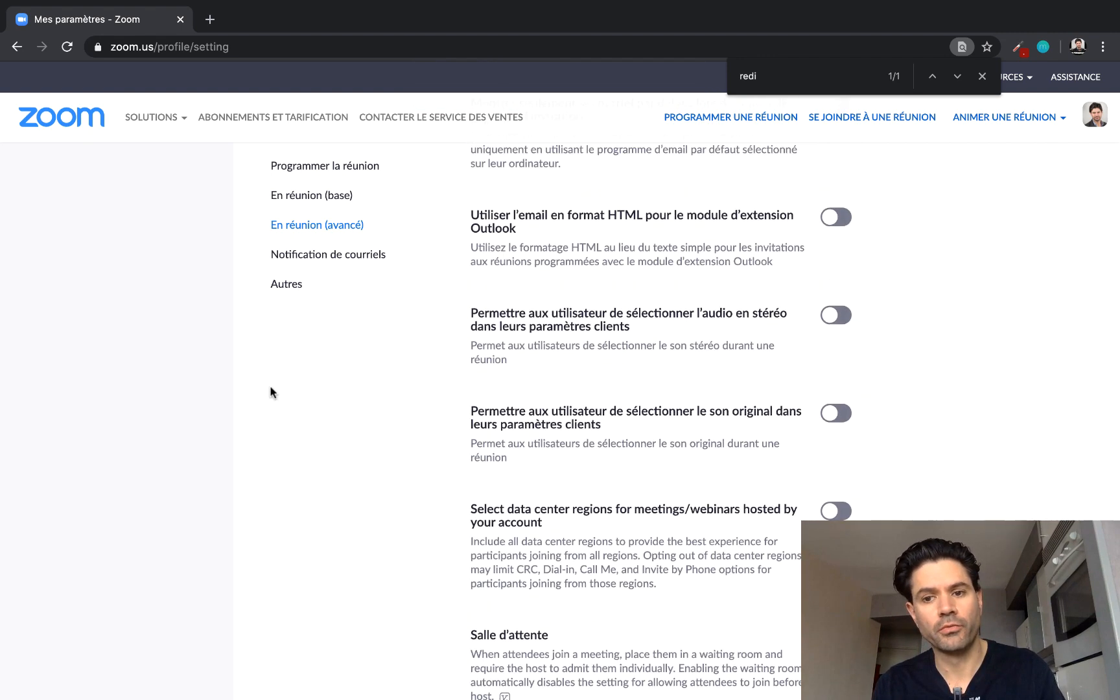
{"action": "left_click", "coordinate": [715, 116]}
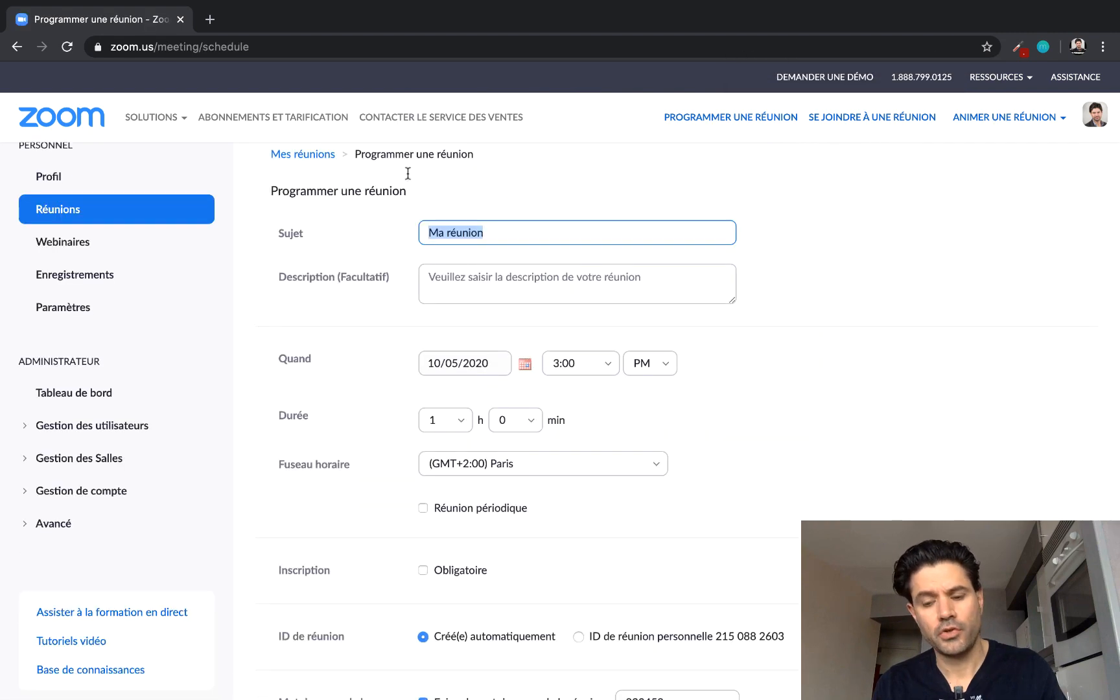
{"action": "scroll", "coordinate": [408, 170], "scroll_direction": "down", "scroll_amount": 15}
{"action": "left_click", "coordinate": [458, 426]}
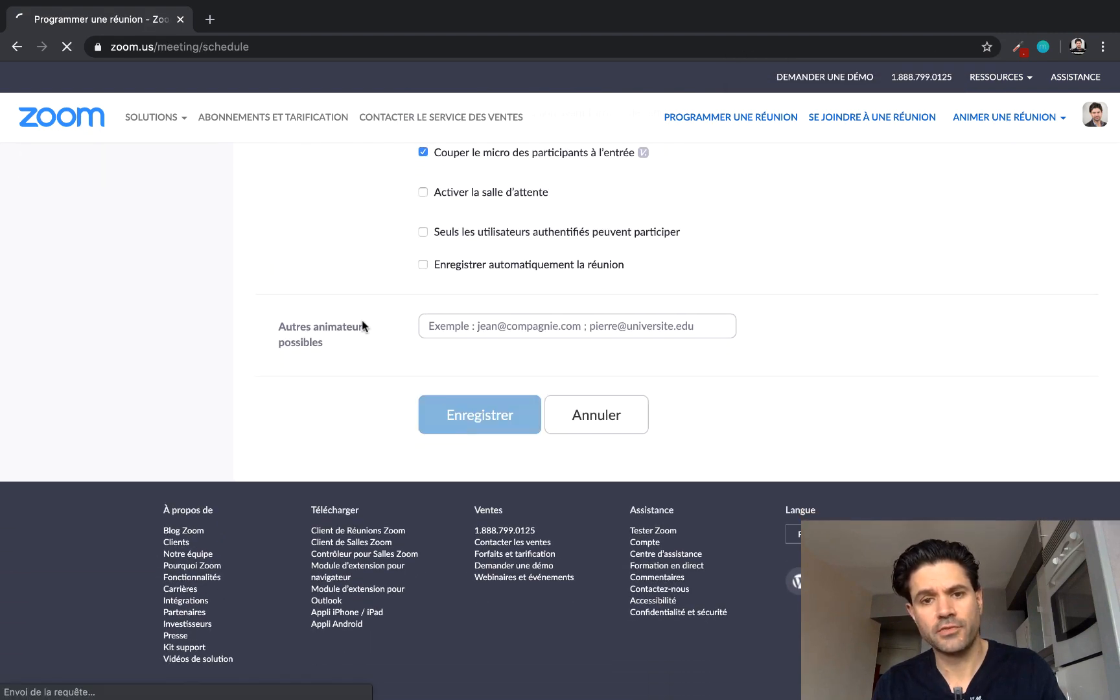
Step: Start the scheduled meeting in the Zoom desktop app and choose to broadcast it live on YouTube
{"action": "left_click", "coordinate": [1000, 213]}
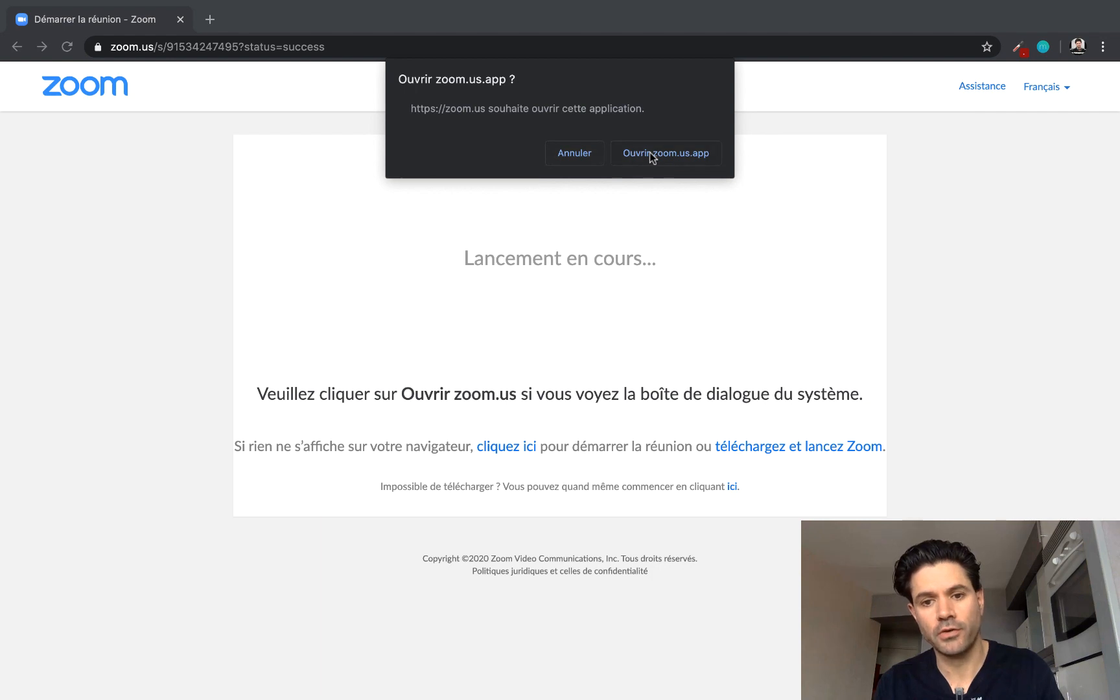
{"action": "left_click", "coordinate": [649, 151]}
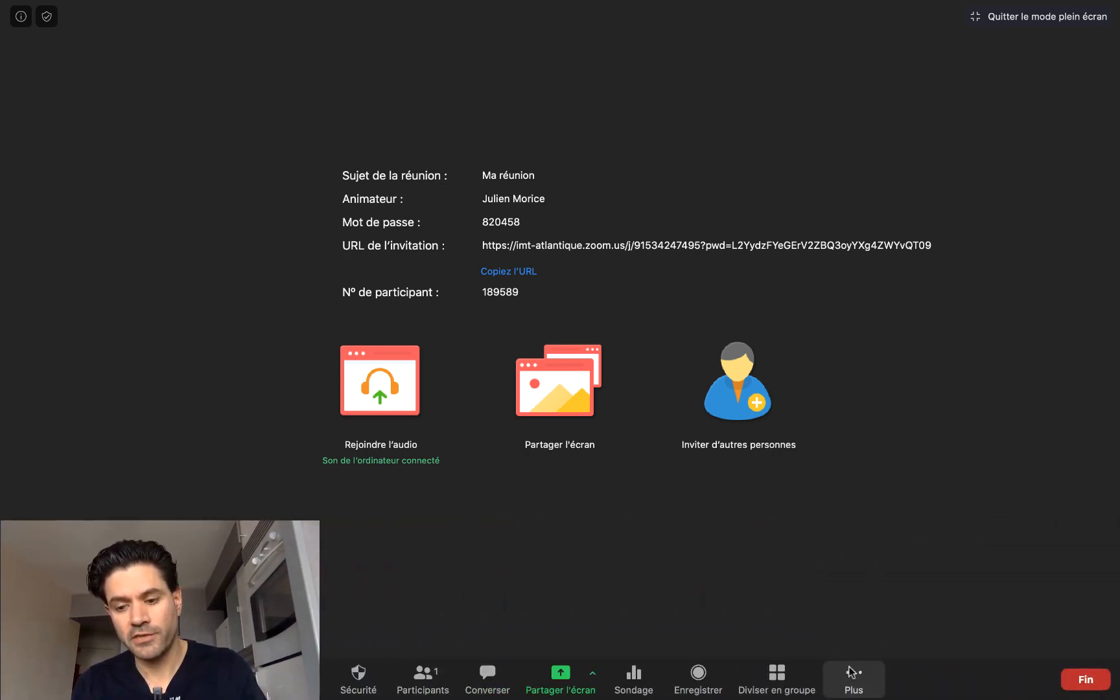
{"action": "left_click", "coordinate": [851, 671]}
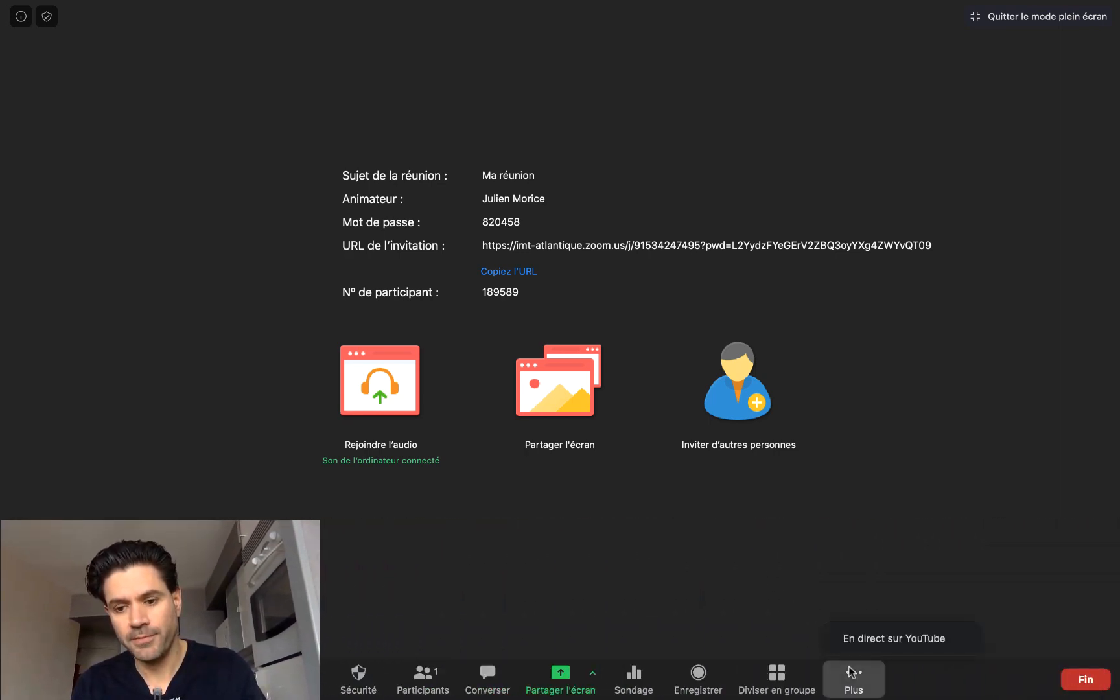
{"action": "left_click", "coordinate": [883, 644]}
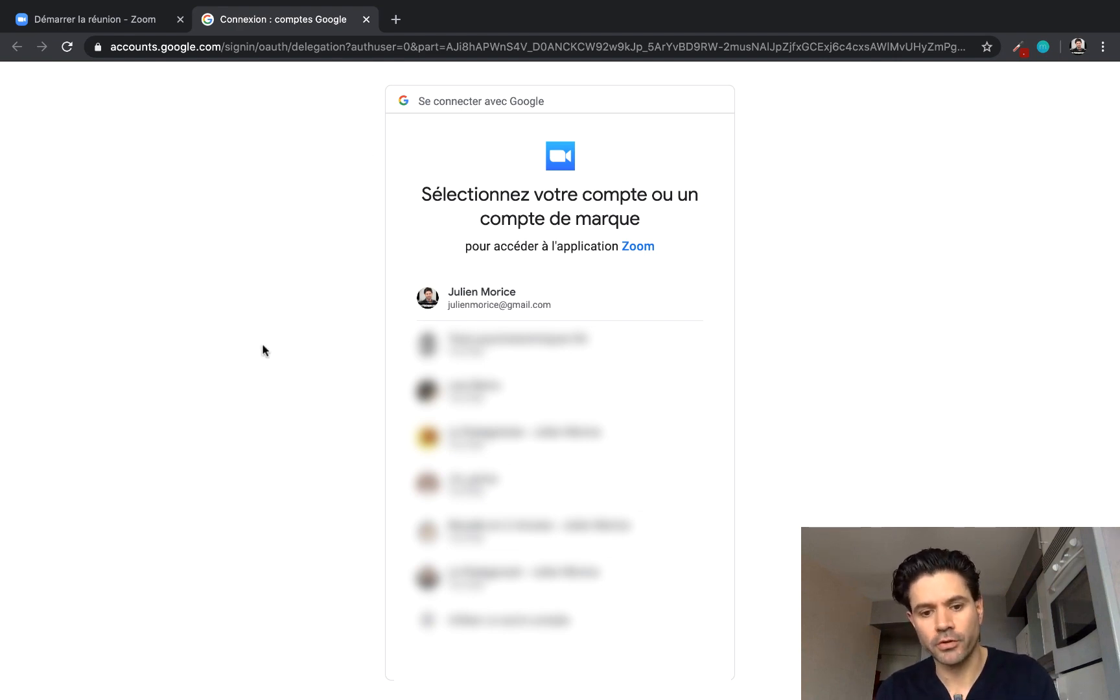
Step: Select the personal Google account and authorize Zoom to manage its YouTube account and videos
{"action": "left_click", "coordinate": [471, 297]}
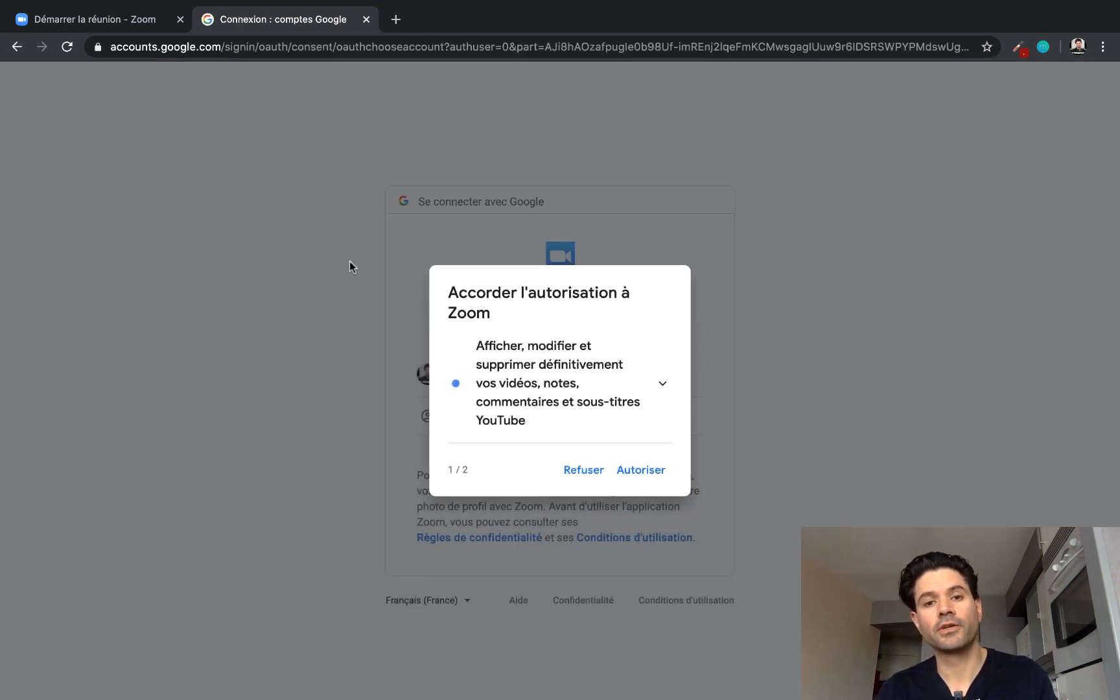
{"action": "left_click", "coordinate": [642, 470]}
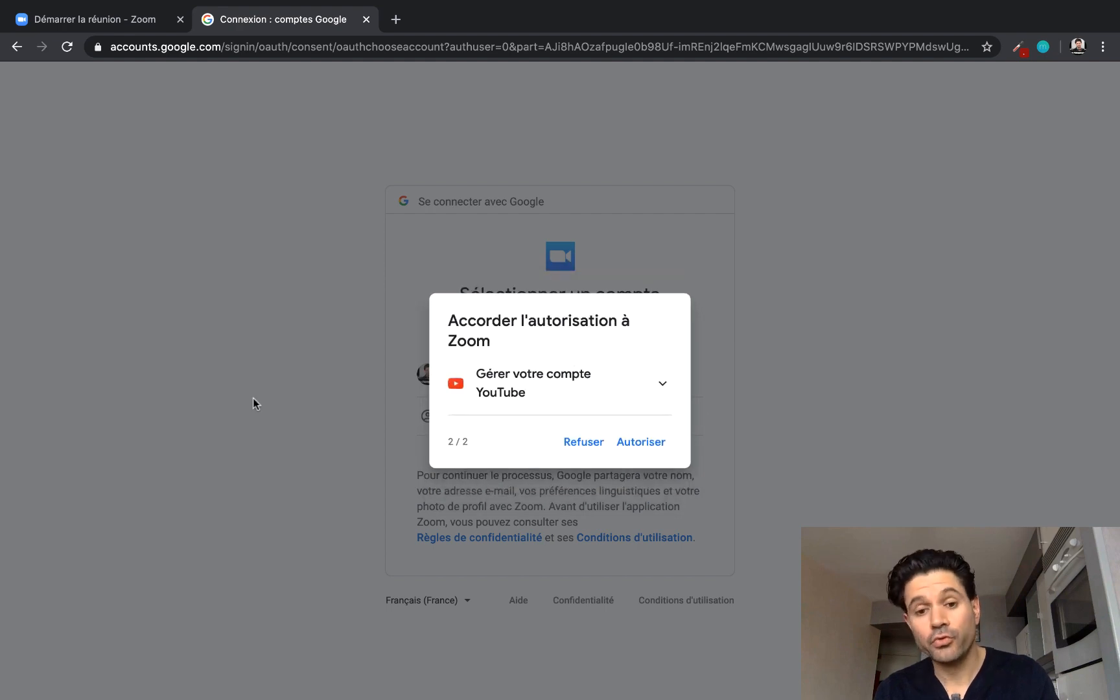
{"action": "left_click", "coordinate": [640, 442]}
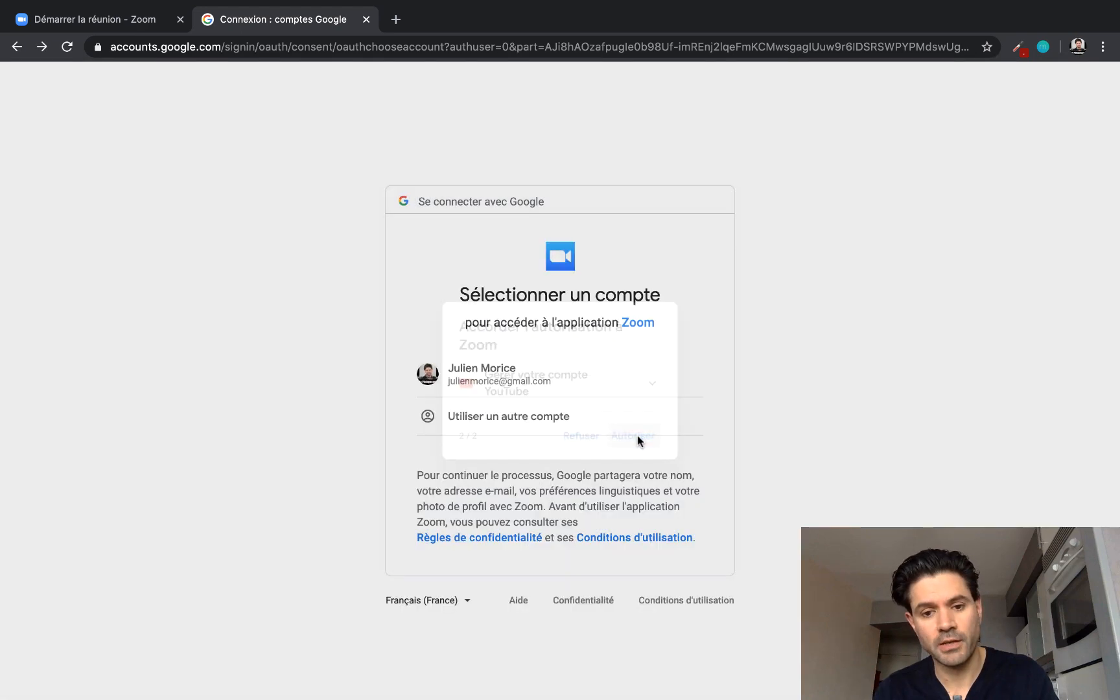
{"action": "scroll", "coordinate": [279, 476], "scroll_direction": "down", "scroll_amount": 4}
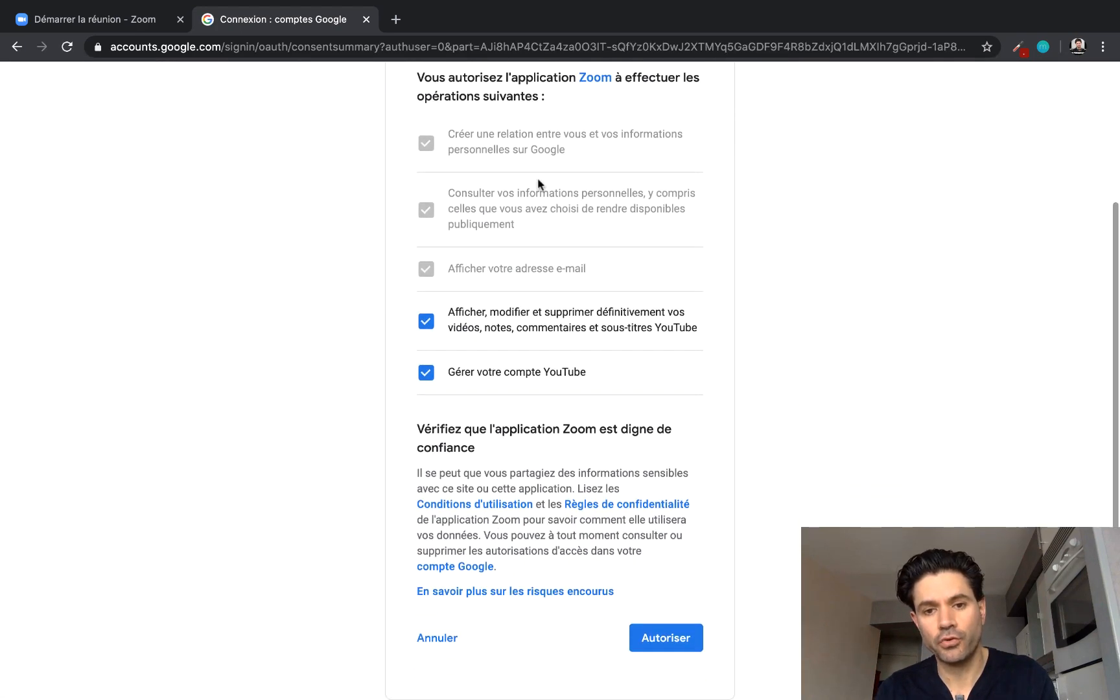
{"action": "scroll", "coordinate": [291, 439], "scroll_direction": "down", "scroll_amount": 1}
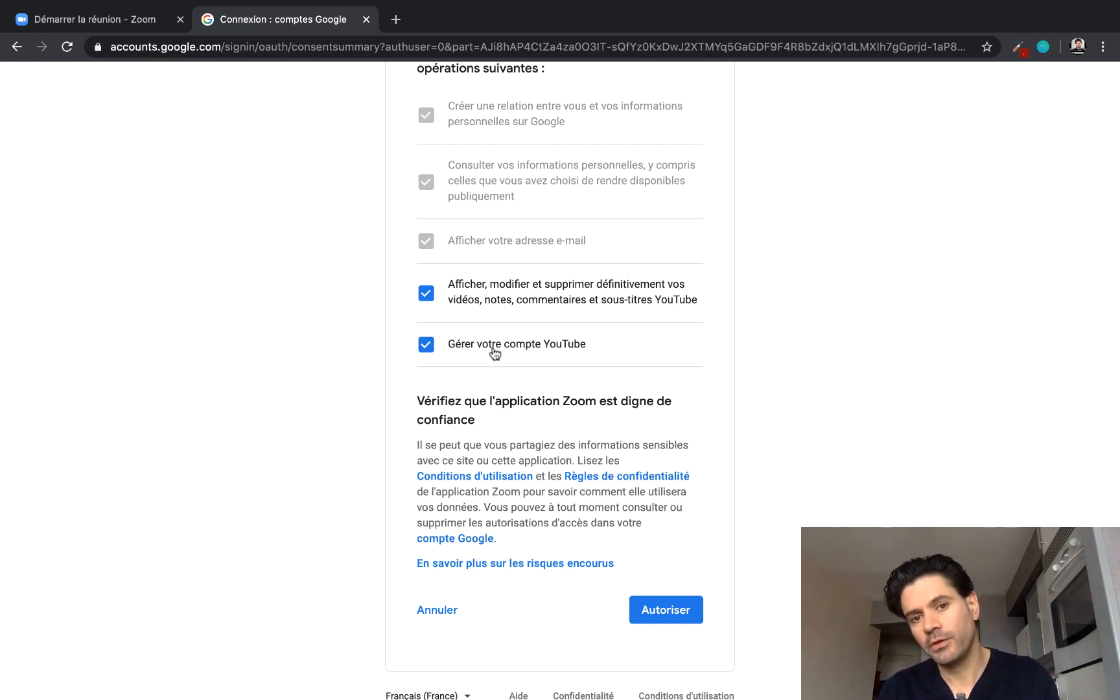
{"action": "left_click", "coordinate": [656, 612]}
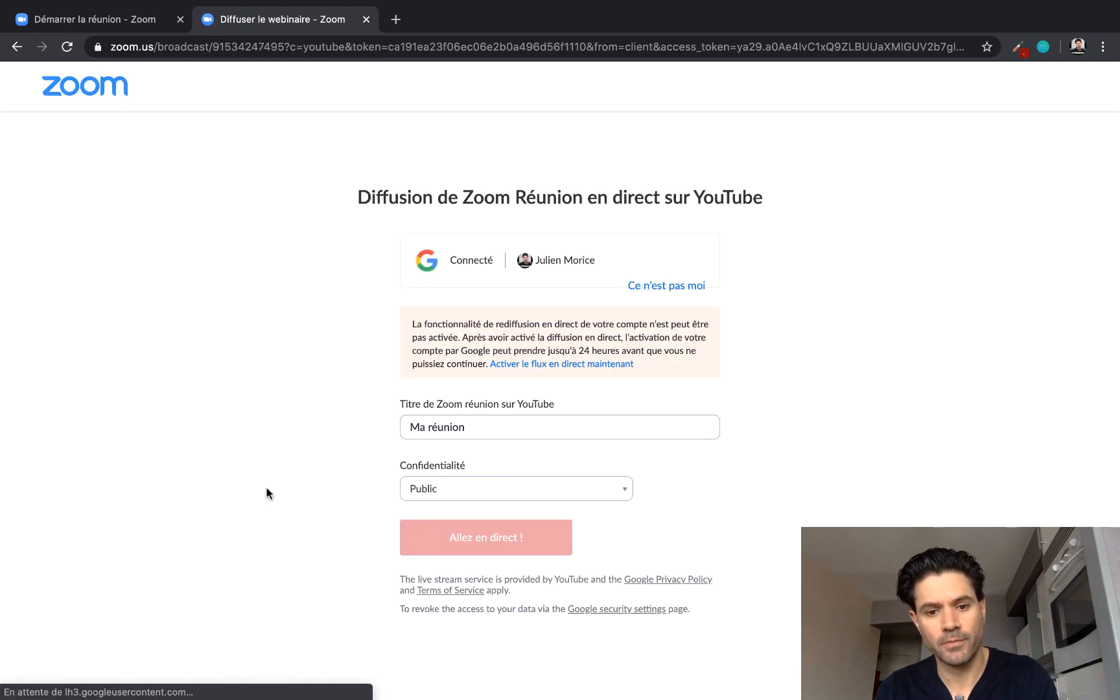
Step: Set the YouTube broadcast's privacy to "Non inscrit" and try to go live
{"action": "scroll", "coordinate": [265, 486], "scroll_direction": "down", "scroll_amount": 3}
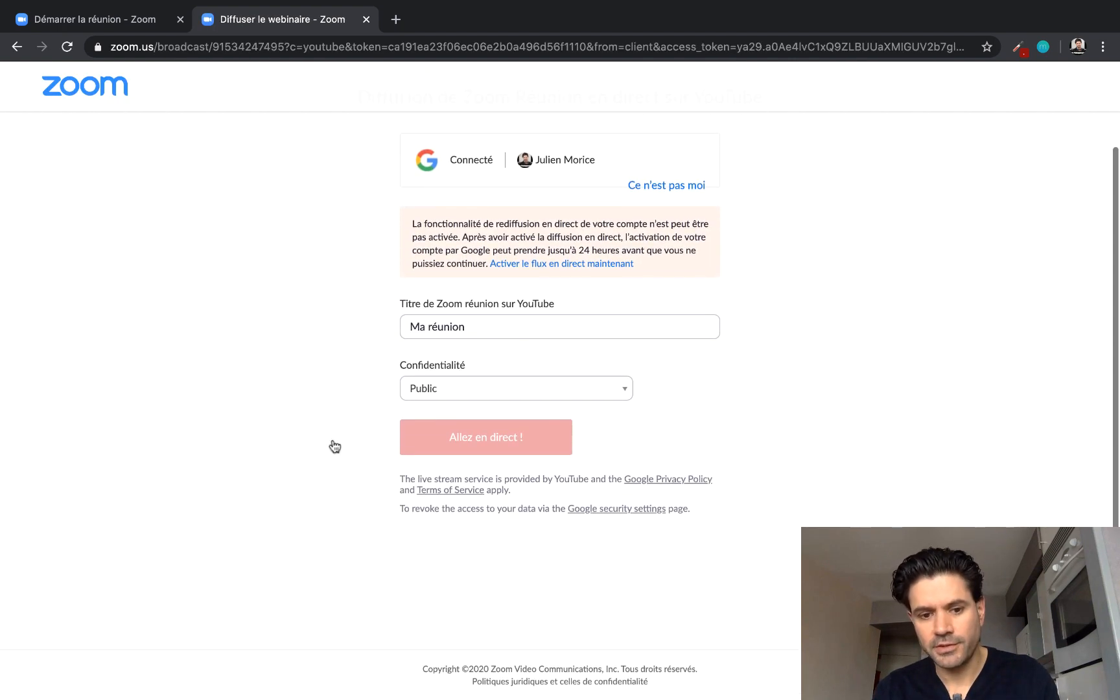
{"action": "left_click", "coordinate": [523, 390]}
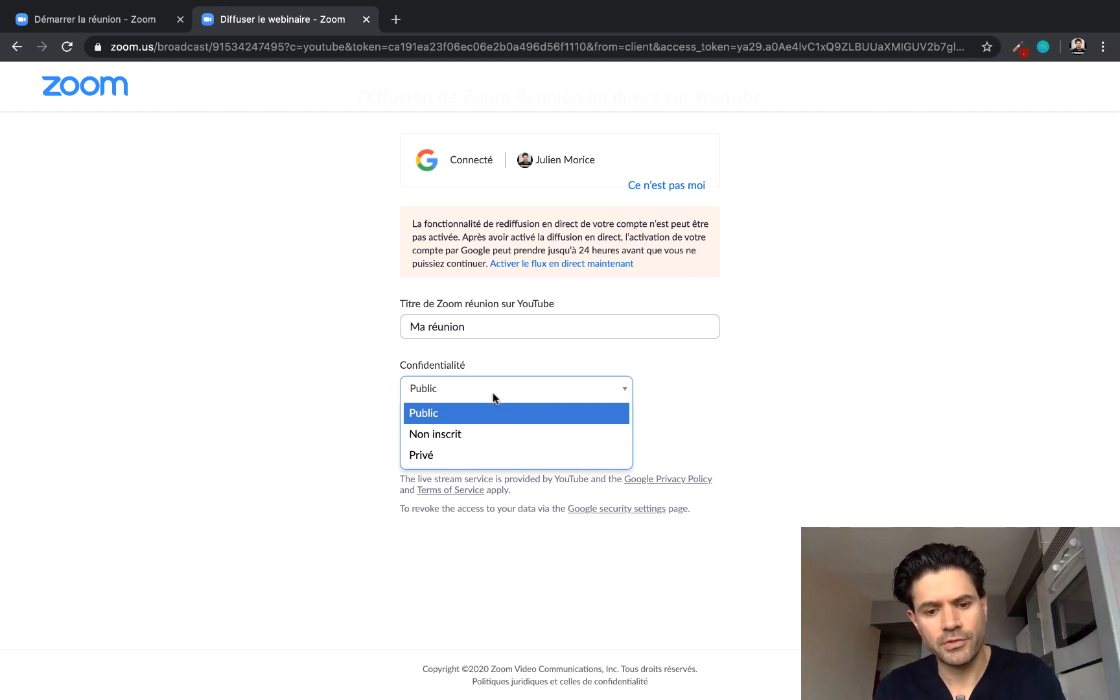
{"action": "left_click", "coordinate": [494, 439]}
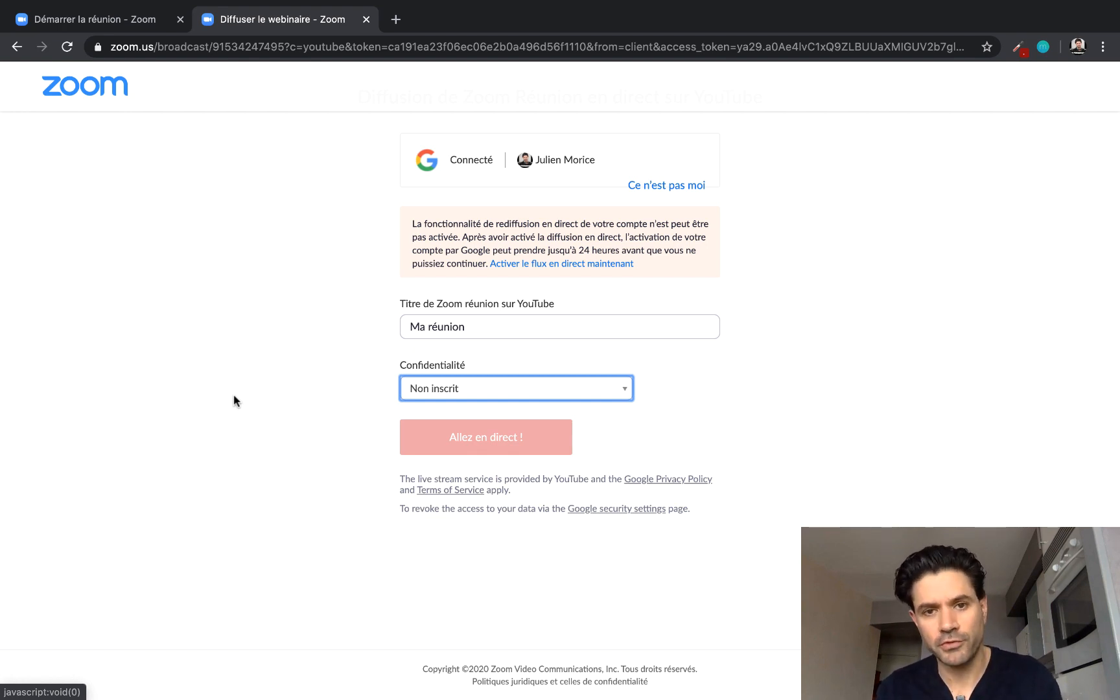
{"action": "left_click", "coordinate": [475, 437]}
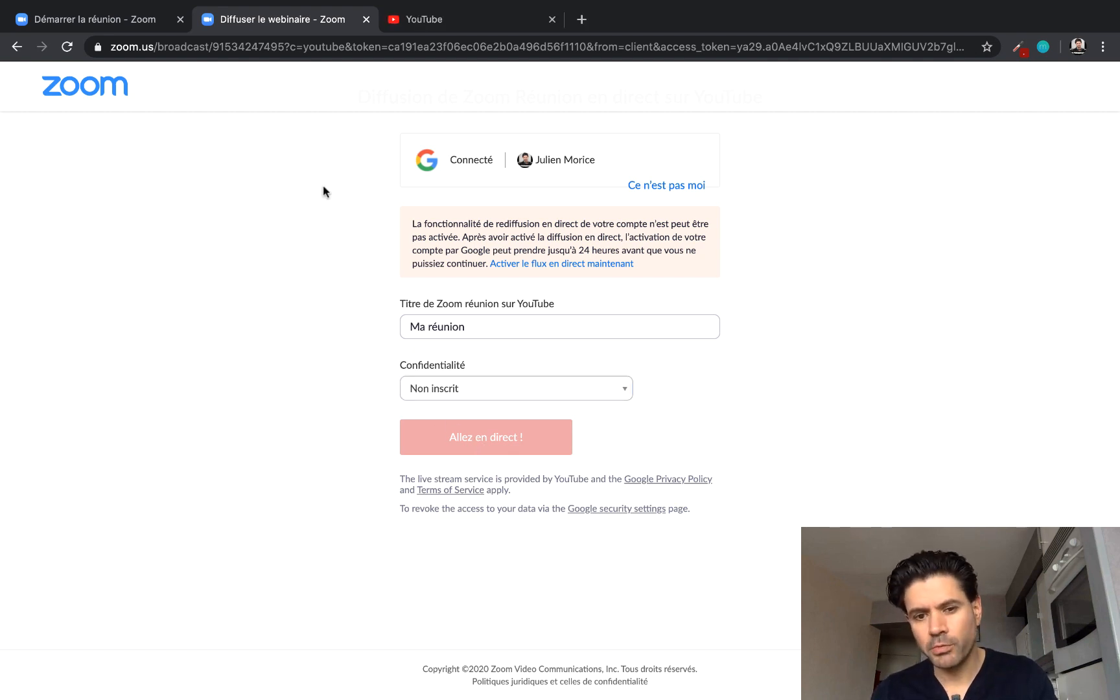
Step: Follow the activation link in the notice to YouTube's "Diffuser maintenant" page and activate live streaming for the account
{"action": "left_click_drag", "start_coordinate": [420, 250], "coordinate": [634, 263]}
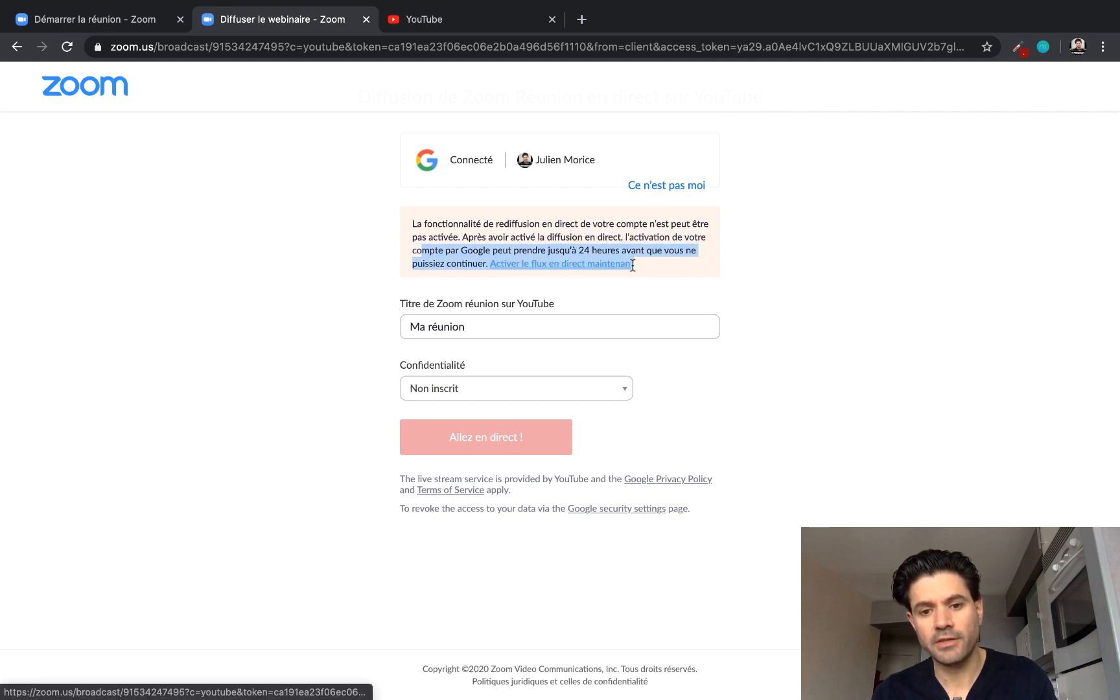
{"action": "left_click", "coordinate": [337, 285]}
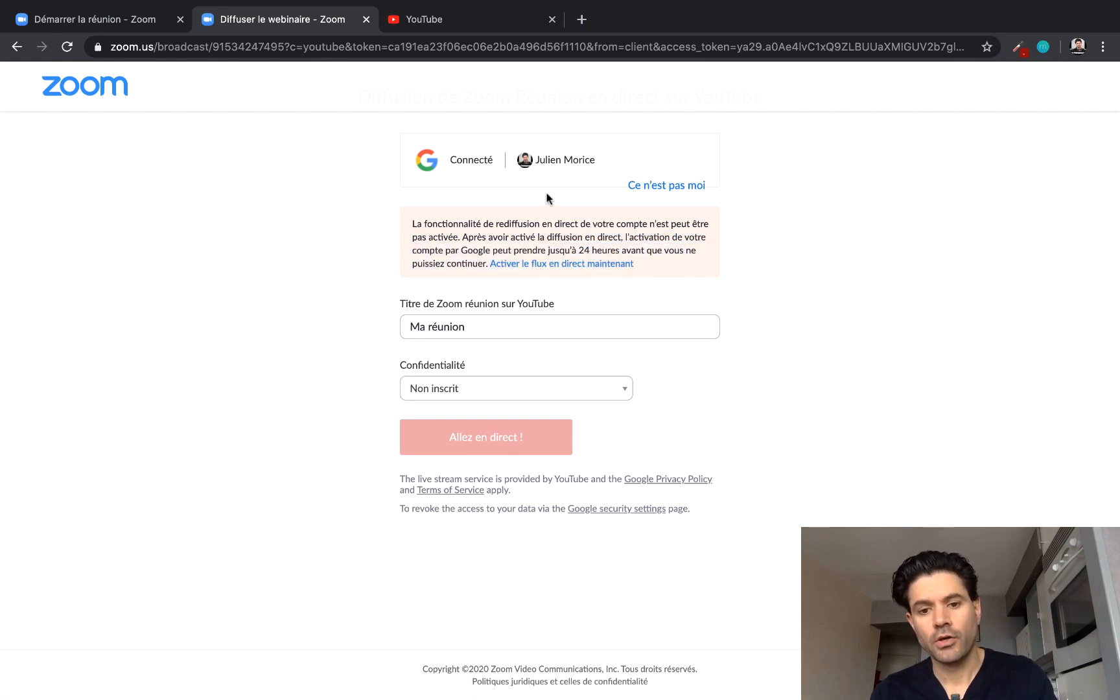
{"action": "left_click", "coordinate": [562, 263]}
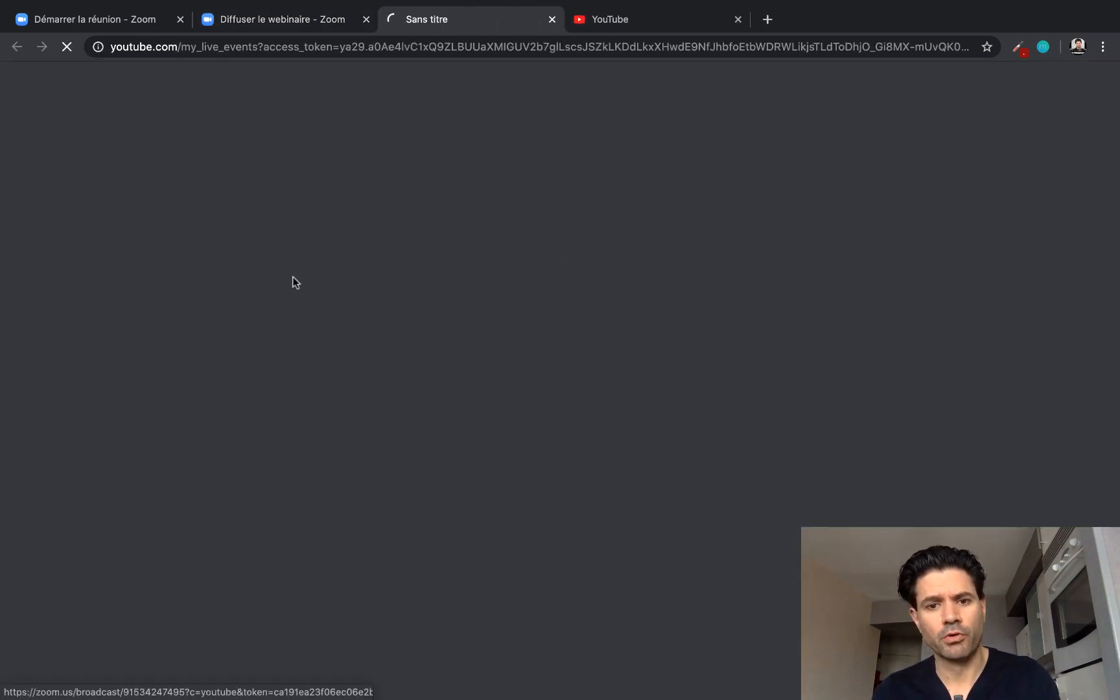
{"action": "left_click", "coordinate": [87, 311]}
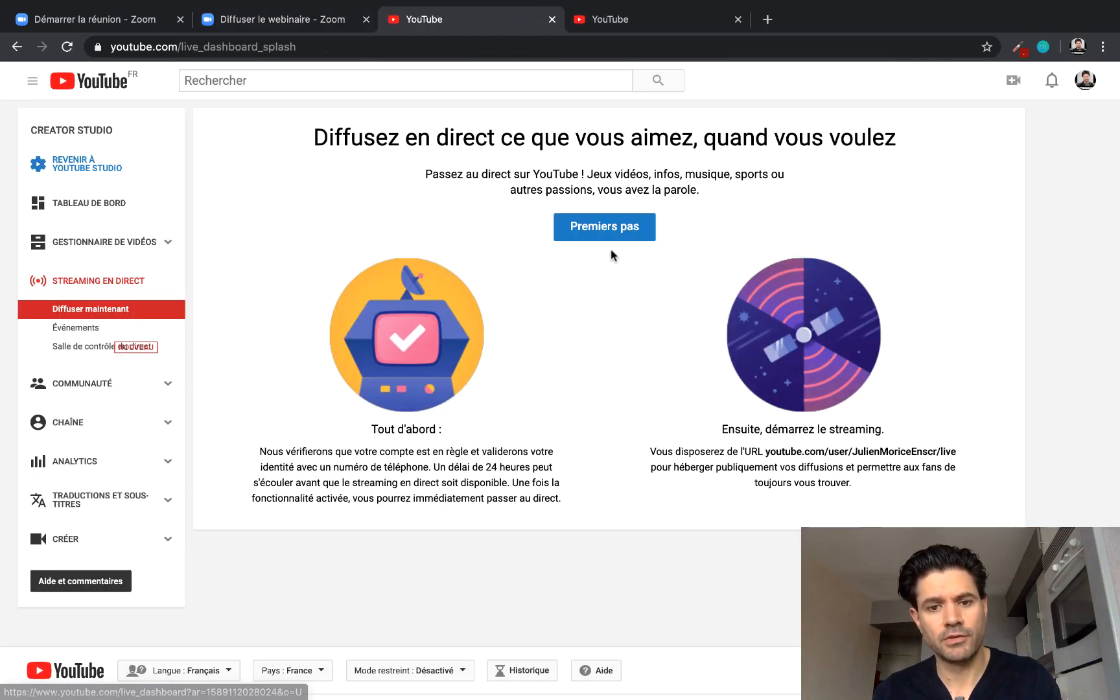
{"action": "left_click", "coordinate": [626, 227]}
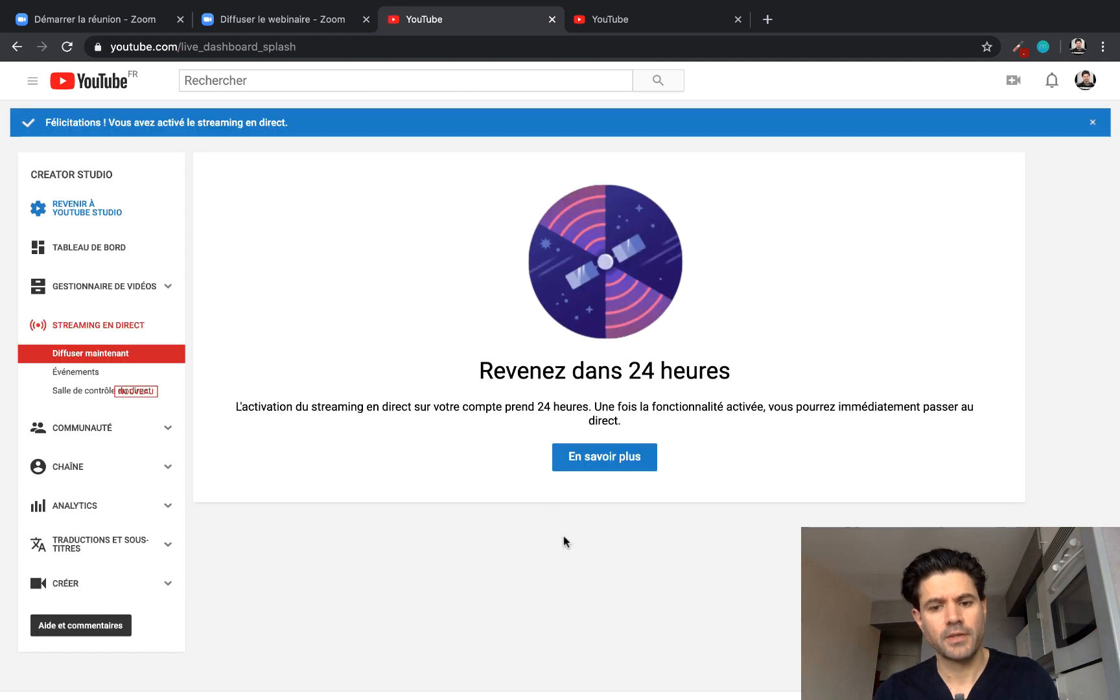